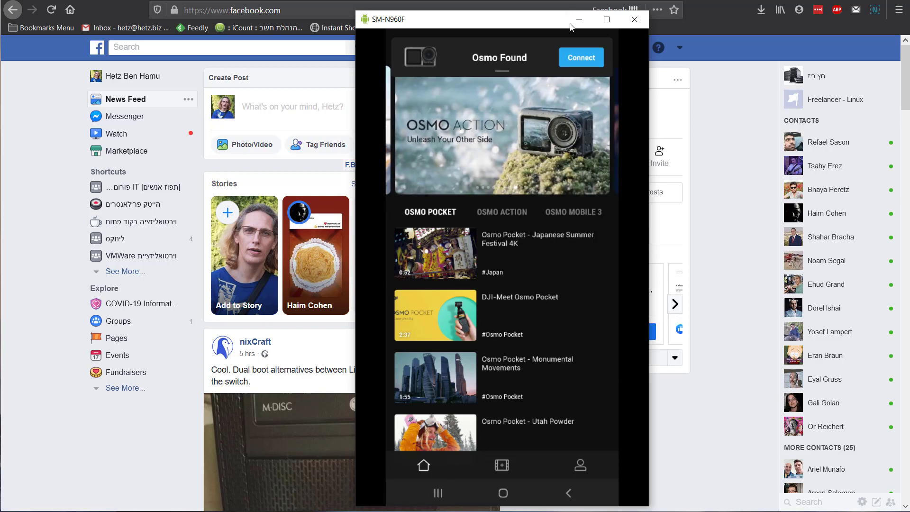
# Join the OsmoAction-DCDEBF Wi-Fi, keep mobile data for internet, and return to DJI Mimo's live view.
pyautogui.click(570, 56)
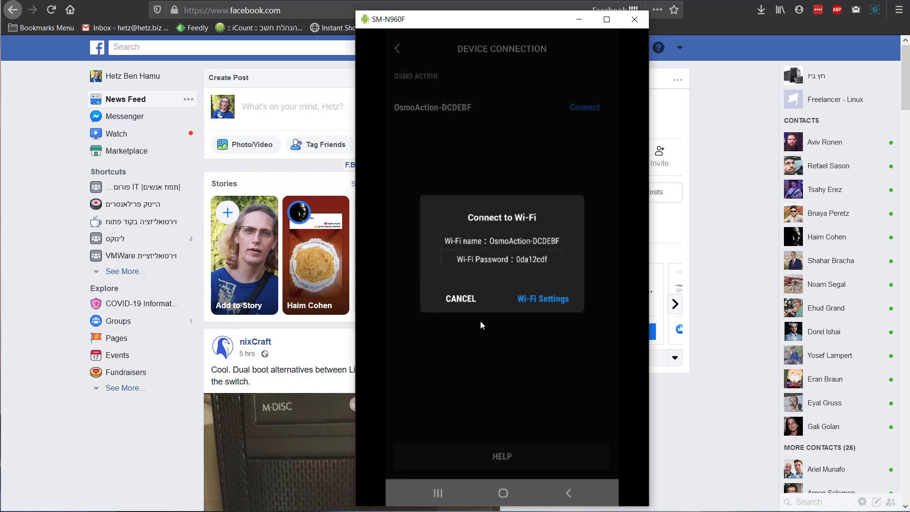
pyautogui.click(535, 303)
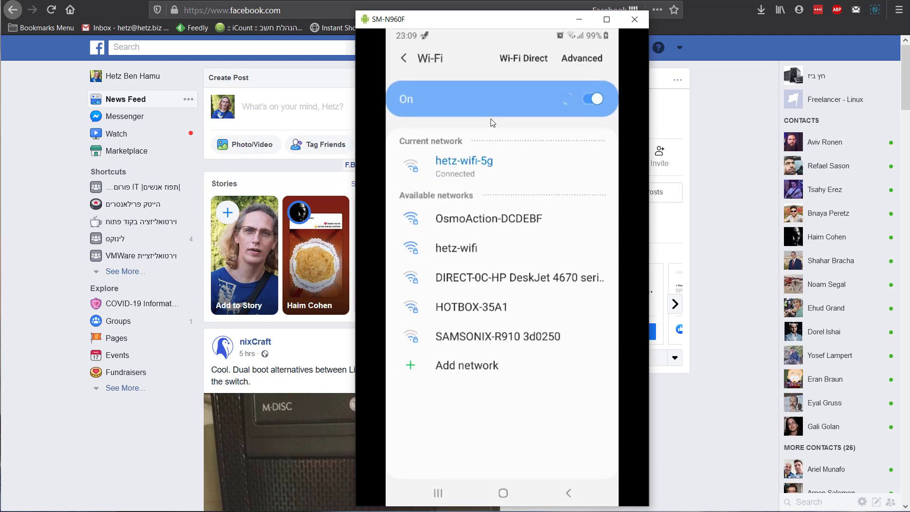
pyautogui.click(496, 218)
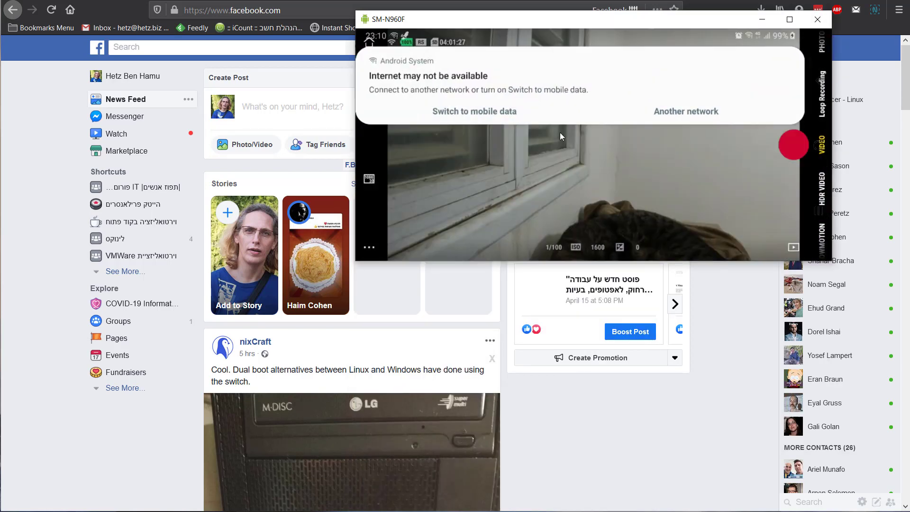
pyautogui.click(511, 110)
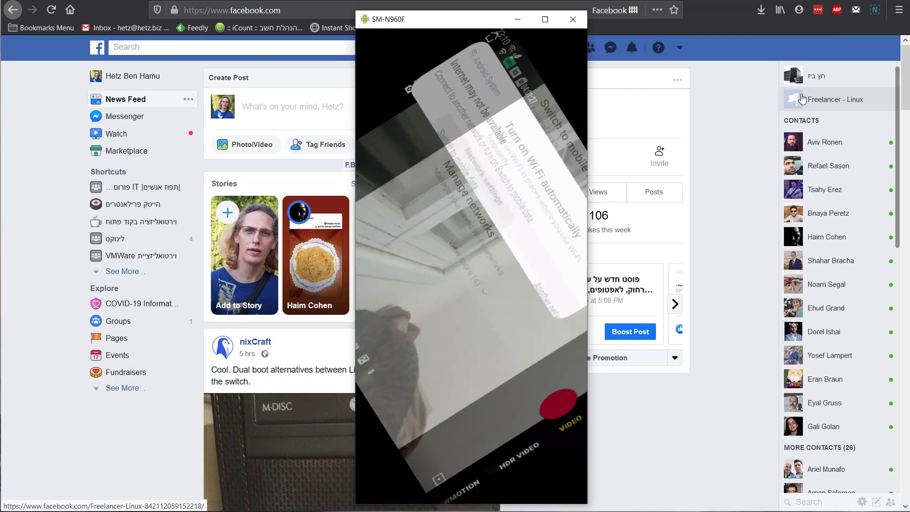
pyautogui.click(377, 58)
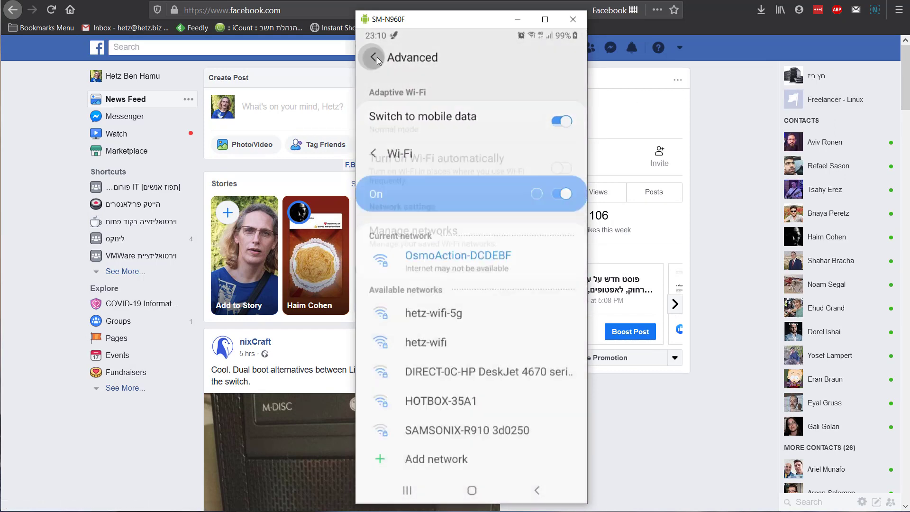
pyautogui.click(408, 493)
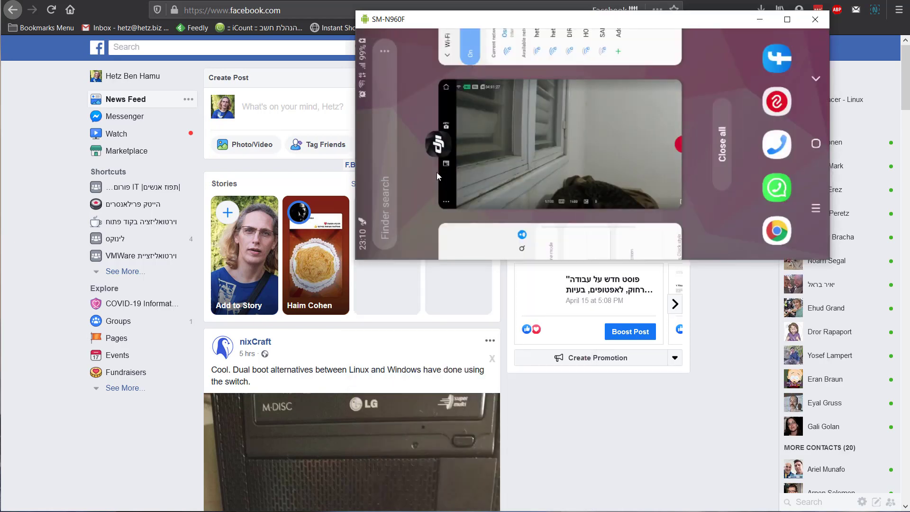
pyautogui.click(437, 172)
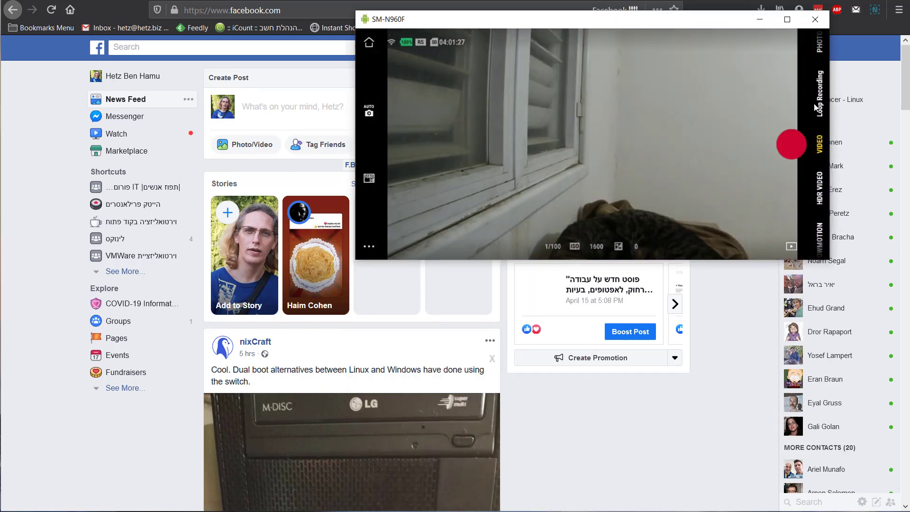
# Switch the camera to Live Stream mode, then bring up the Facebook app's options in the app drawer.
pyautogui.moveTo(816, 108); pyautogui.dragTo(816, 157)
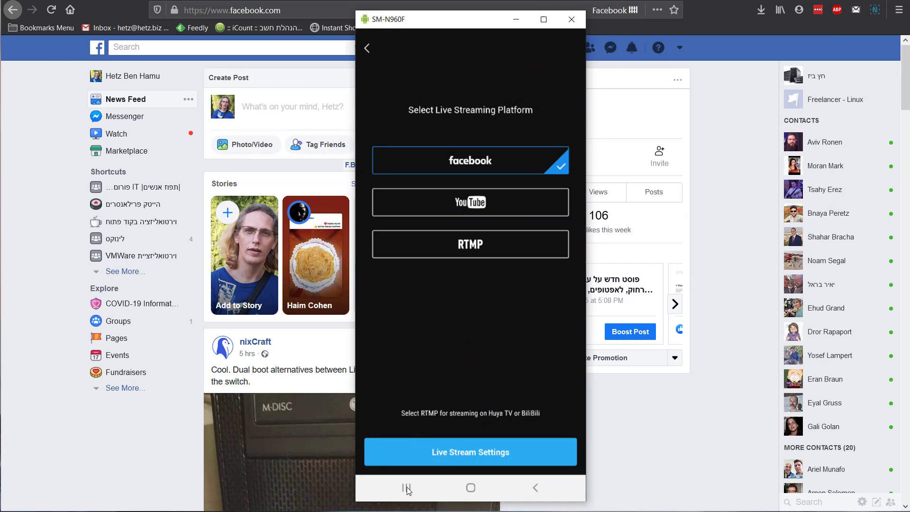
pyautogui.click(471, 489)
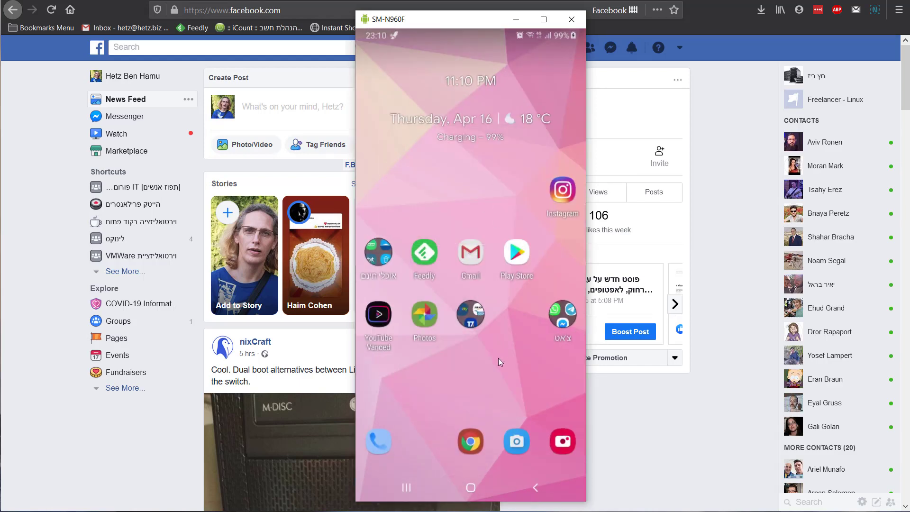
pyautogui.moveTo(499, 357); pyautogui.dragTo(522, 84)
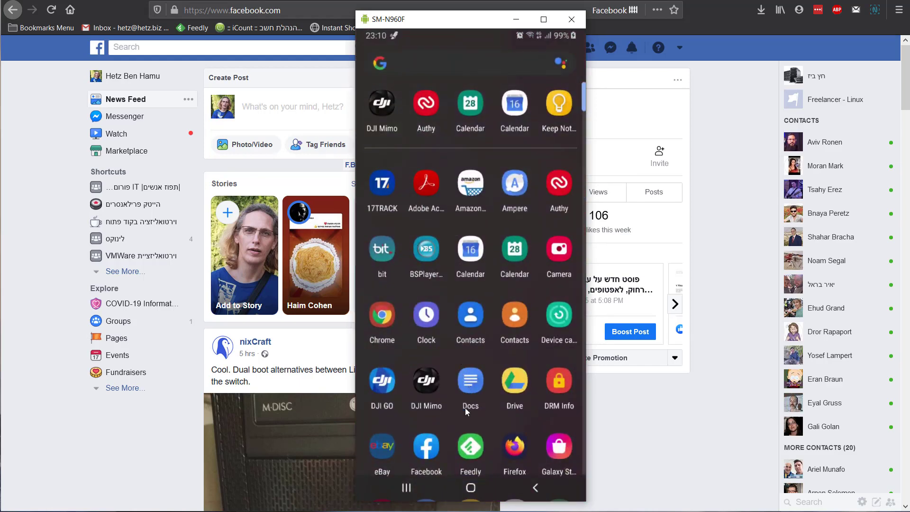
pyautogui.moveTo(467, 411); pyautogui.dragTo(471, 371)
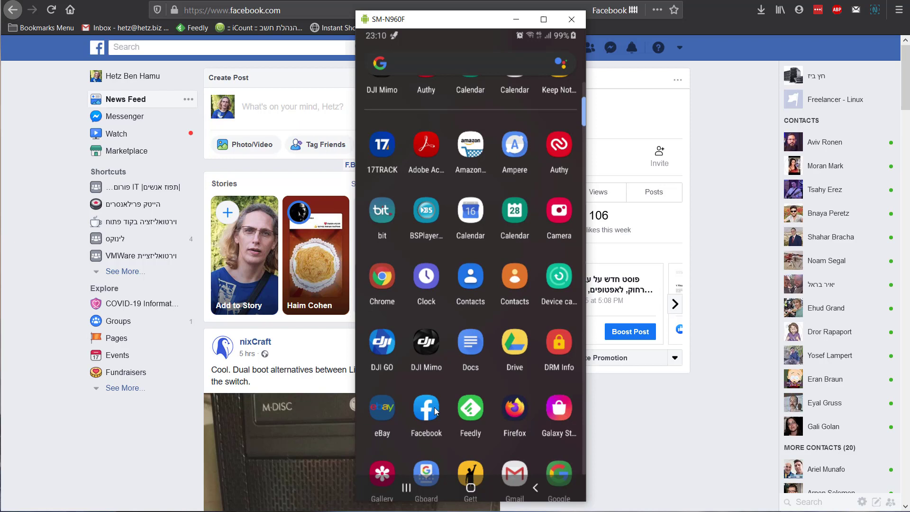
pyautogui.click(434, 408)
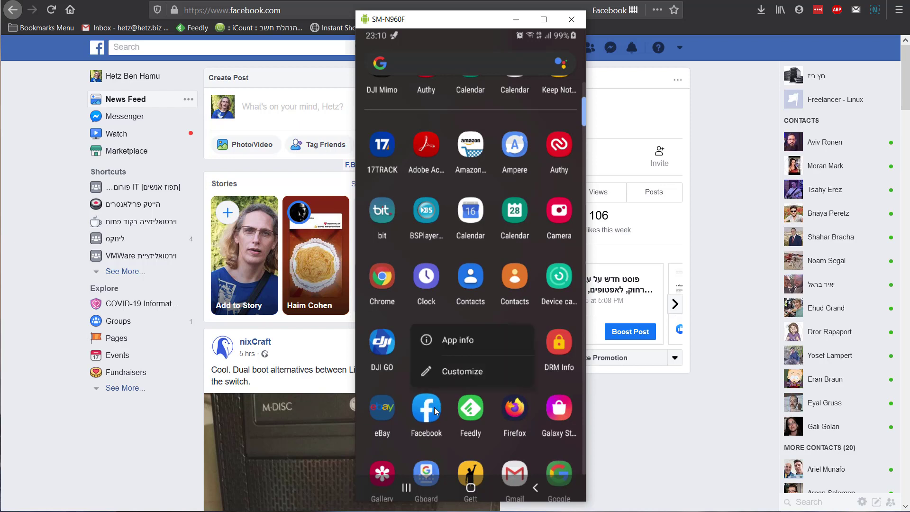
# Disable the Facebook app from its App info page, declining the factory version restore.
pyautogui.click(443, 343)
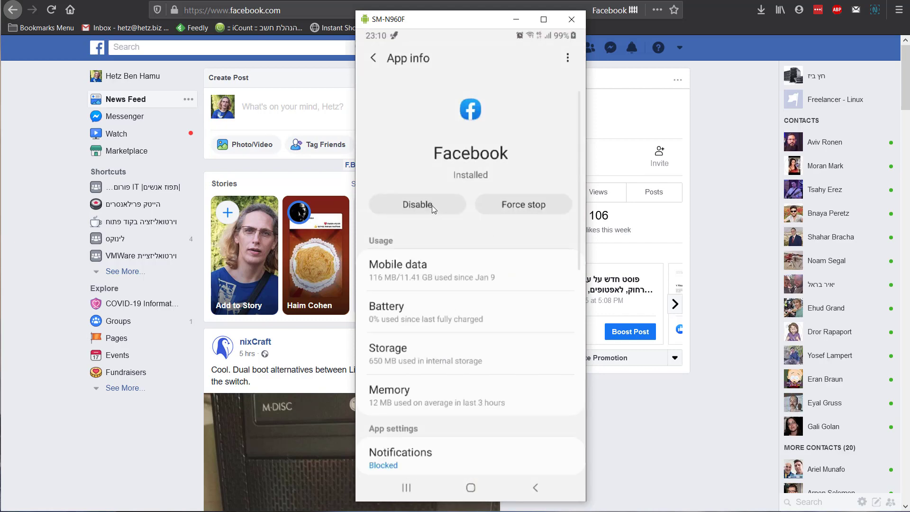
pyautogui.click(431, 206)
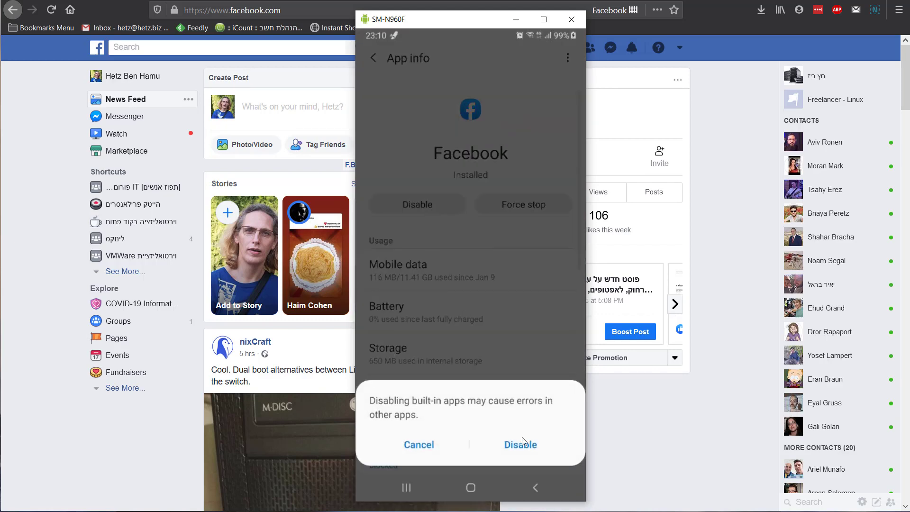
pyautogui.click(521, 444)
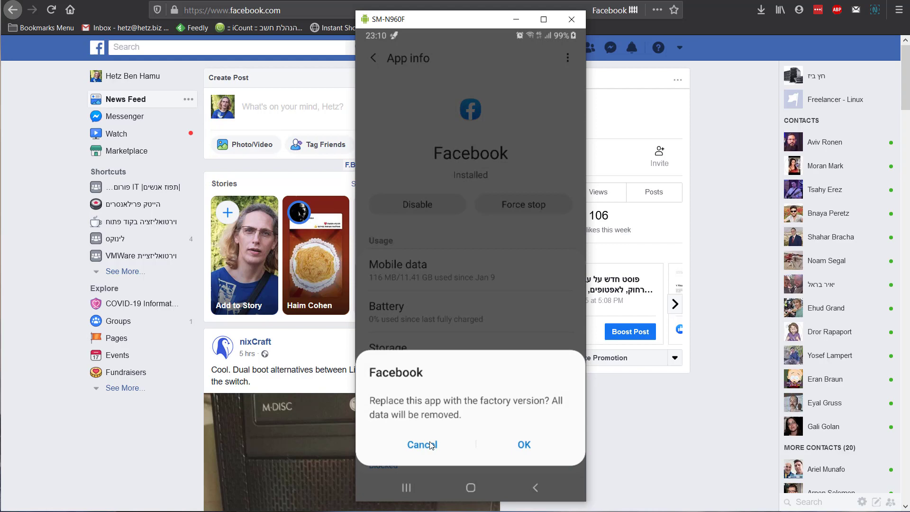
pyautogui.click(429, 444)
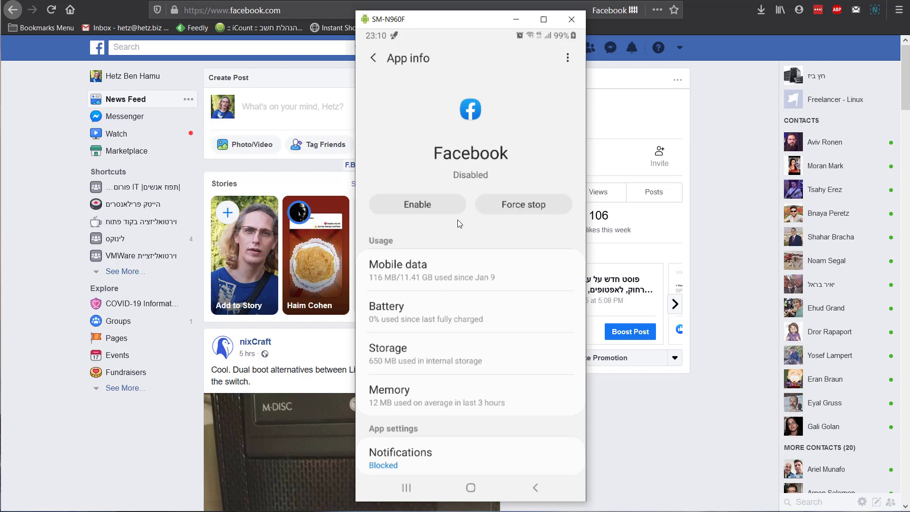
# Return to DJI Mimo and open Live Stream Settings to reach the Facebook login page.
pyautogui.click(411, 488)
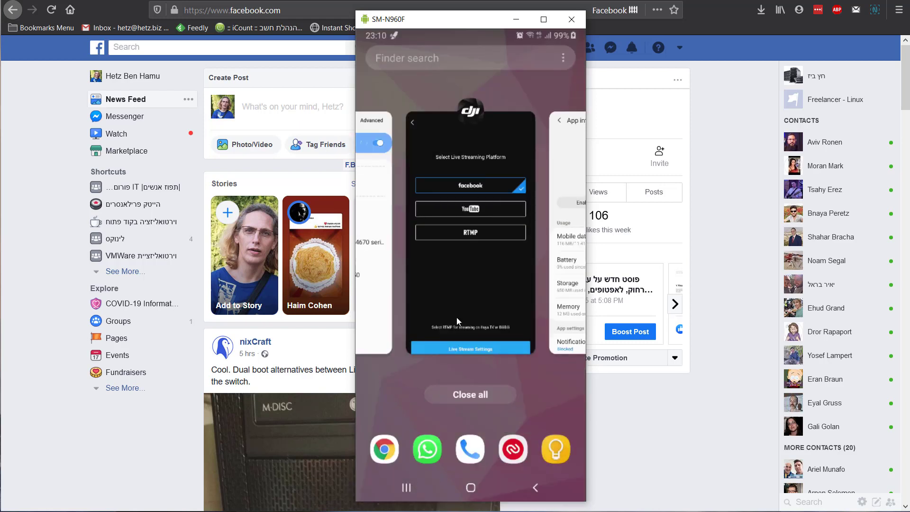
pyautogui.click(456, 317)
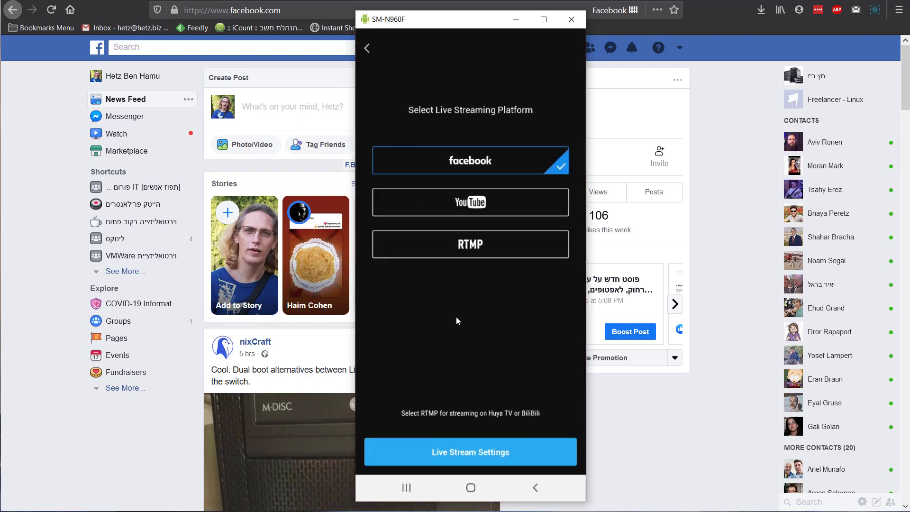
pyautogui.click(503, 445)
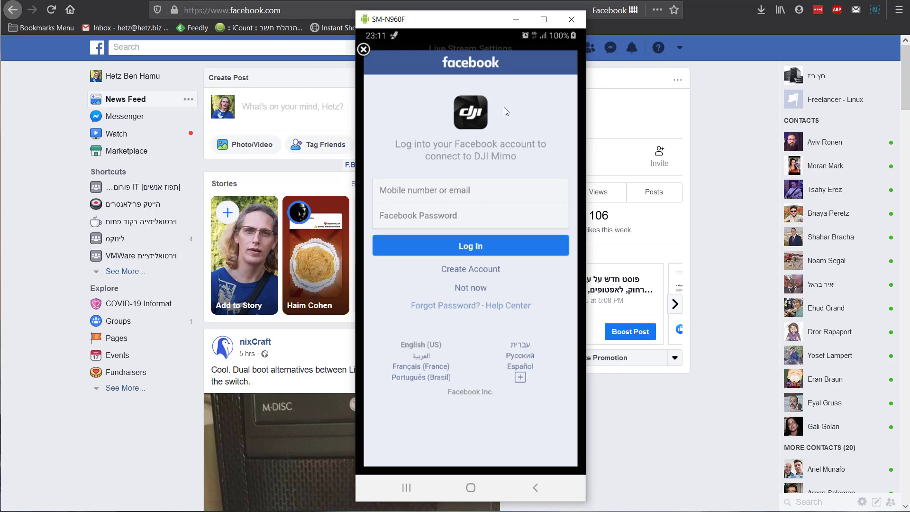
# Log in to Facebook in DJI Mimo using the saved account and autofilled password.
pyautogui.click(466, 187)
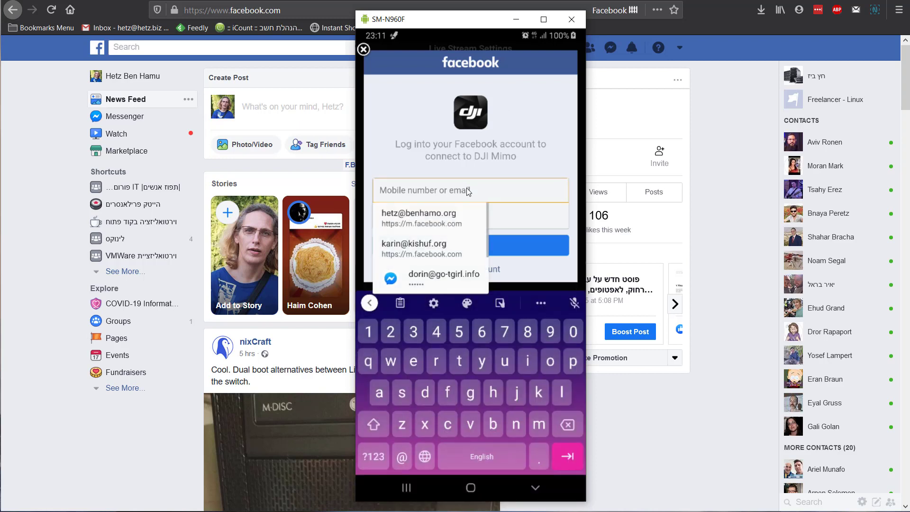
pyautogui.click(442, 217)
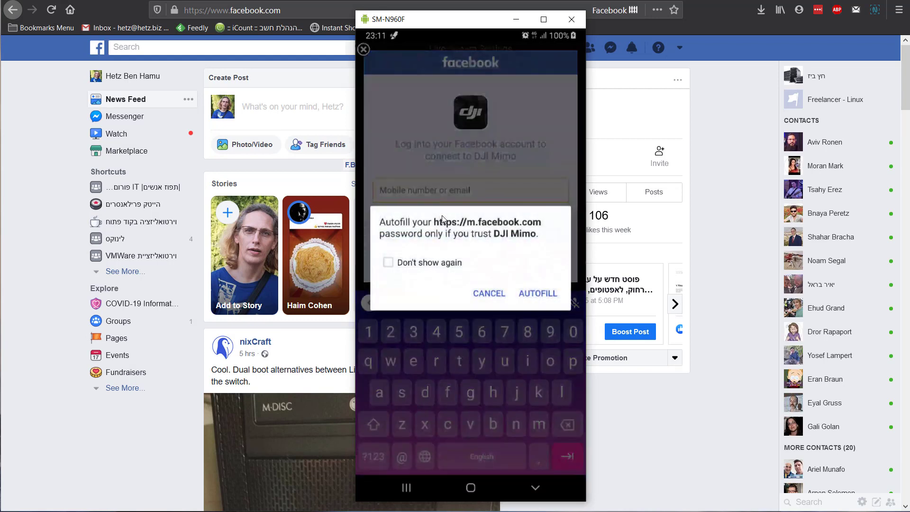
pyautogui.click(541, 293)
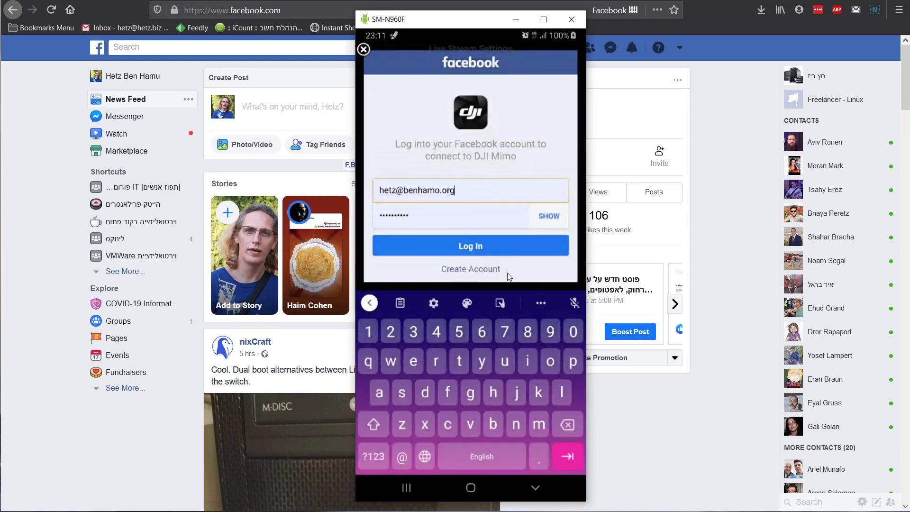
pyautogui.click(498, 244)
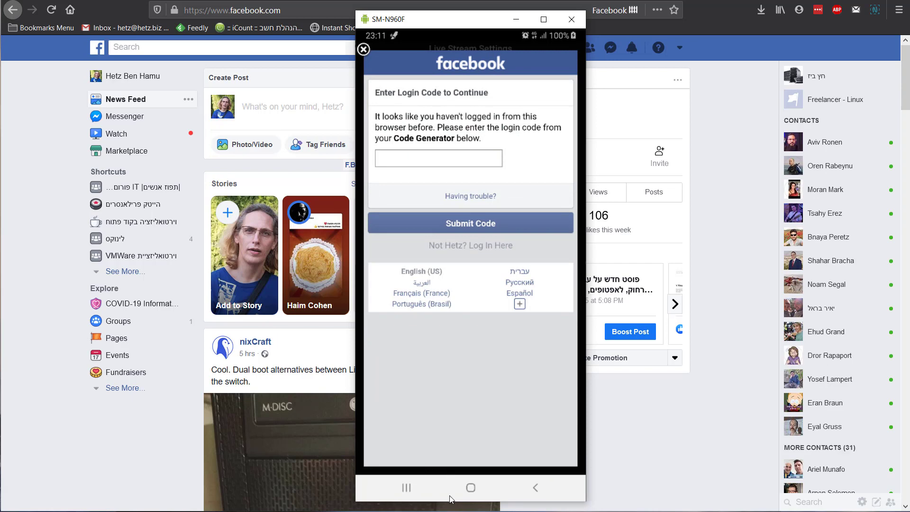
# Open Authy's Facebook entry, copy its current login code, and bring up the recent apps.
pyautogui.click(471, 488)
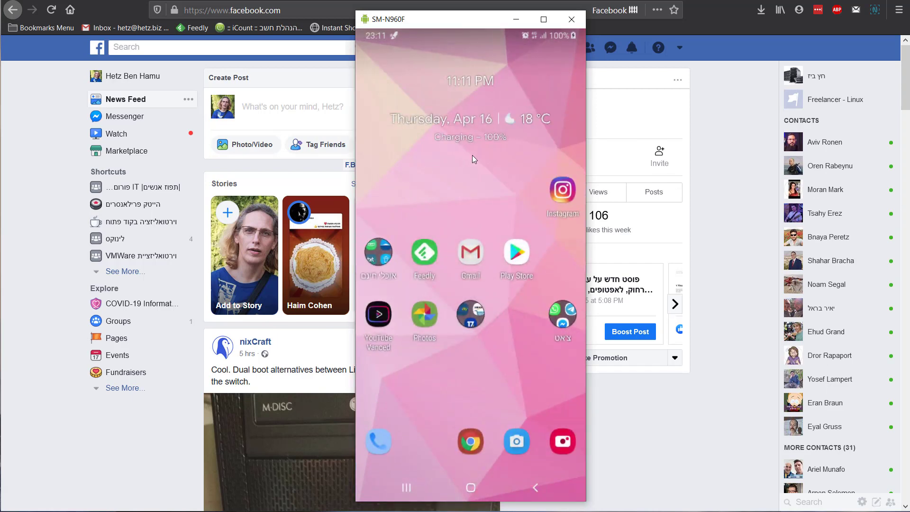
pyautogui.moveTo(519, 401); pyautogui.dragTo(562, 101)
pyautogui.click(558, 192)
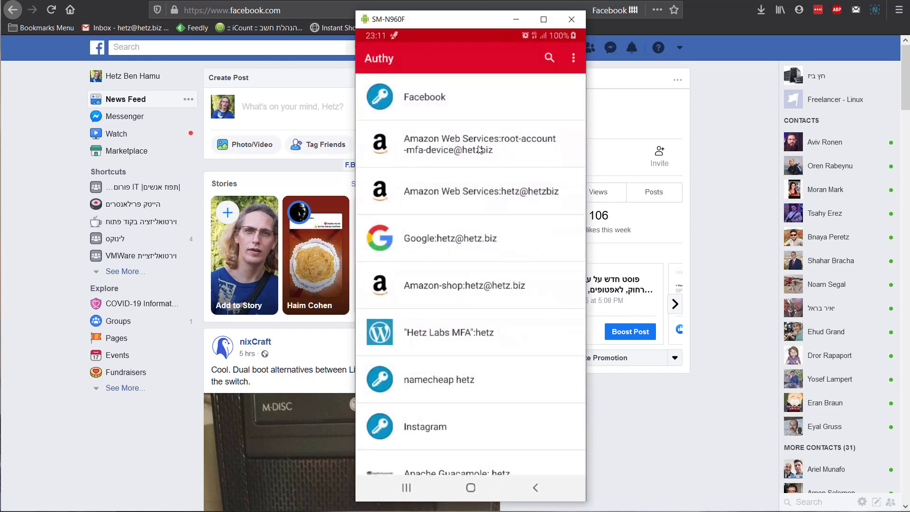
pyautogui.click(449, 107)
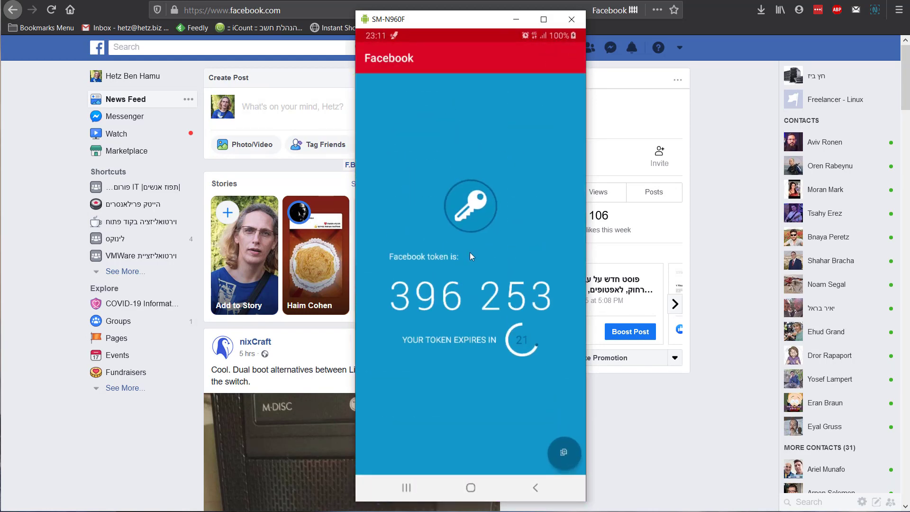
pyautogui.click(569, 450)
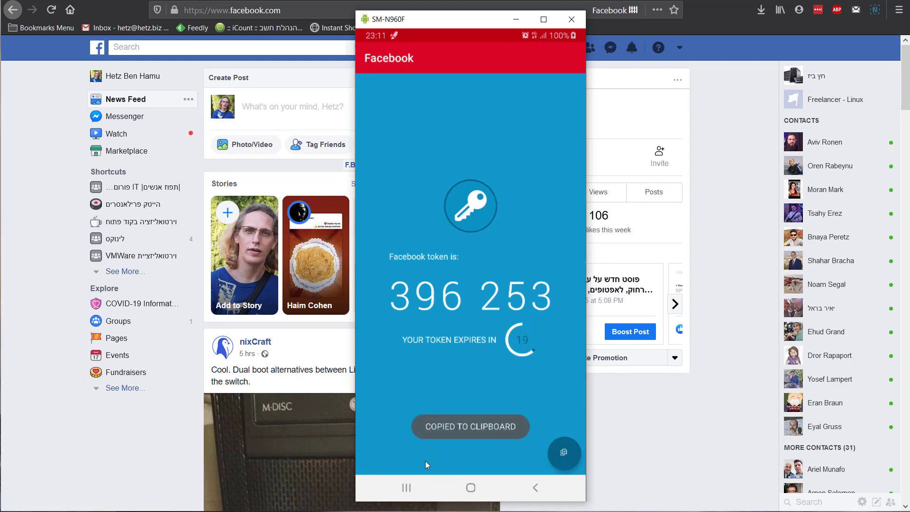
pyautogui.click(413, 489)
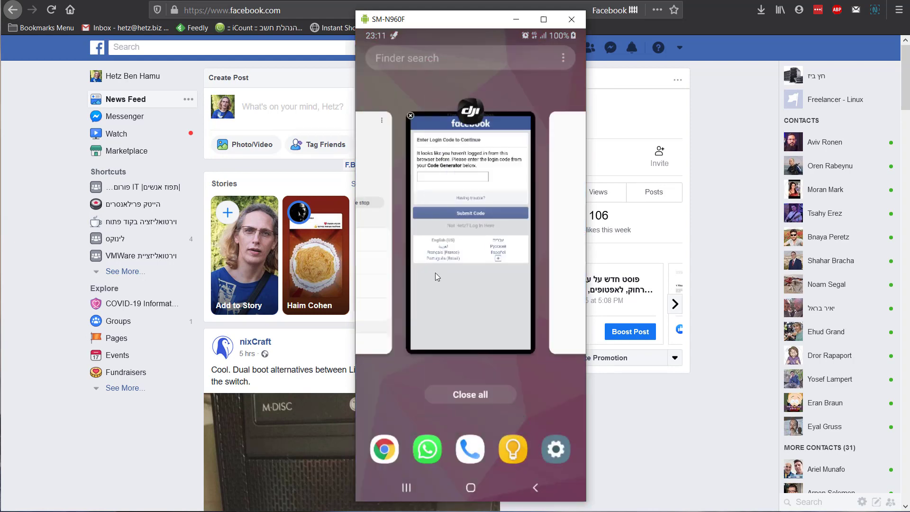
# Paste the Authy code into DJI Mimo's login-code field, submit it, and continue with Facebook.
pyautogui.click(442, 163)
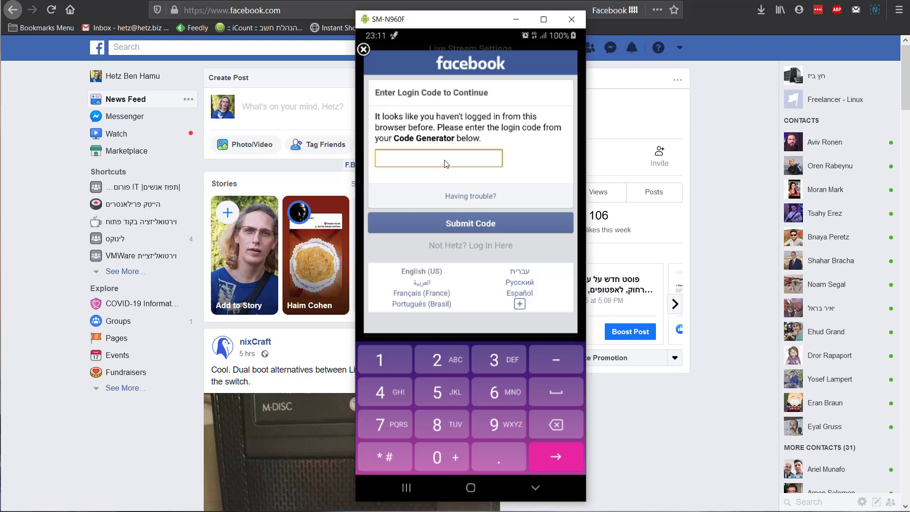
pyautogui.click(445, 163)
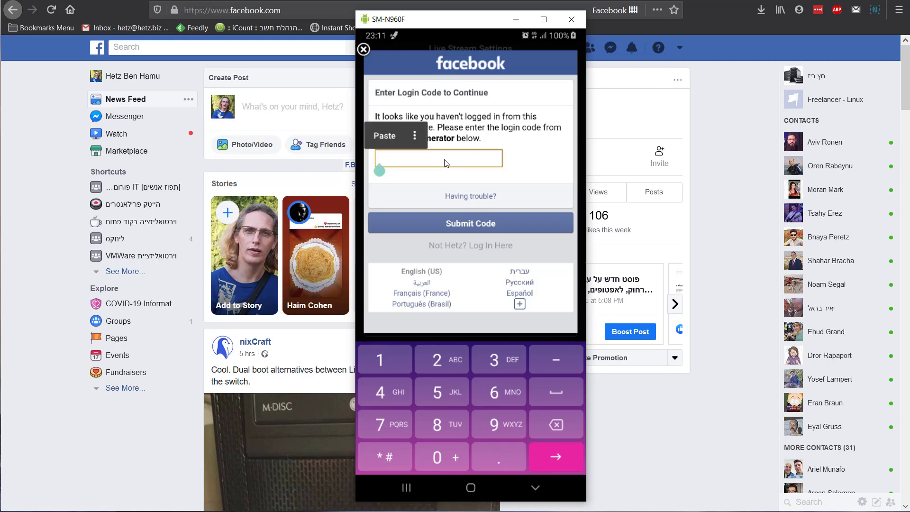
pyautogui.click(384, 136)
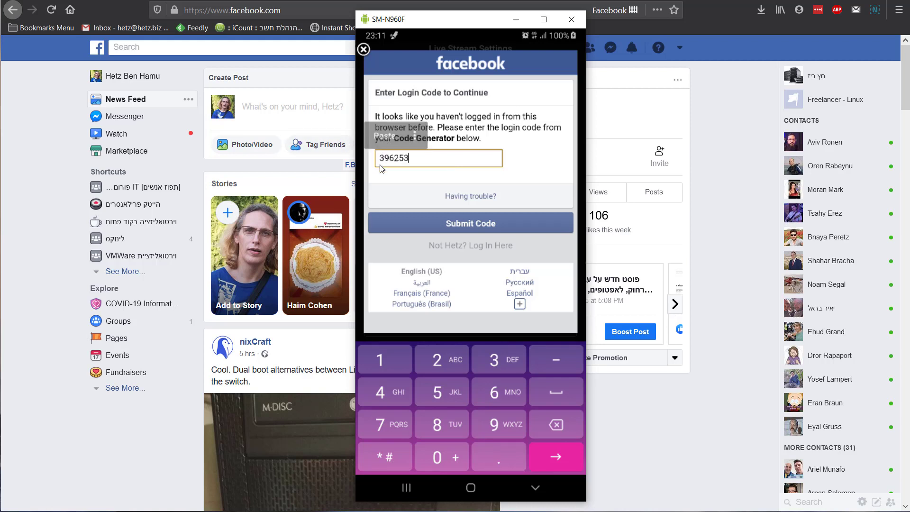
pyautogui.click(420, 220)
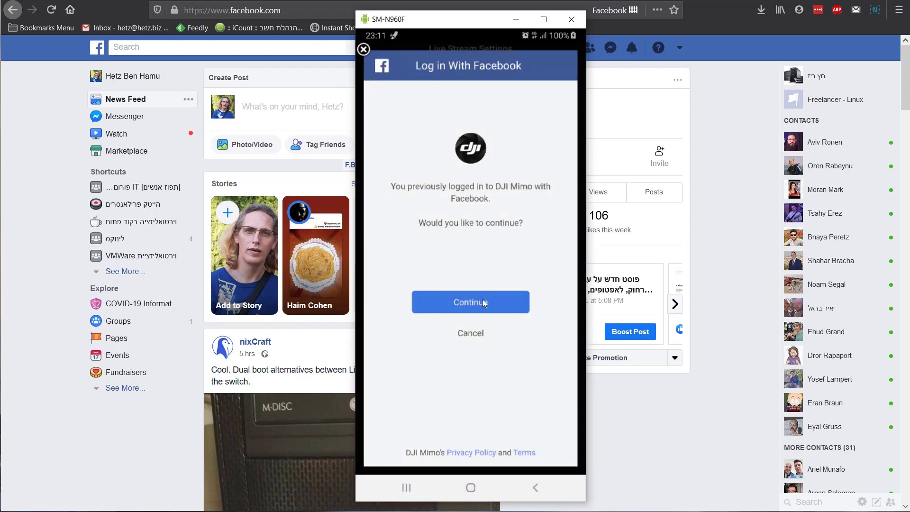
pyautogui.click(483, 301)
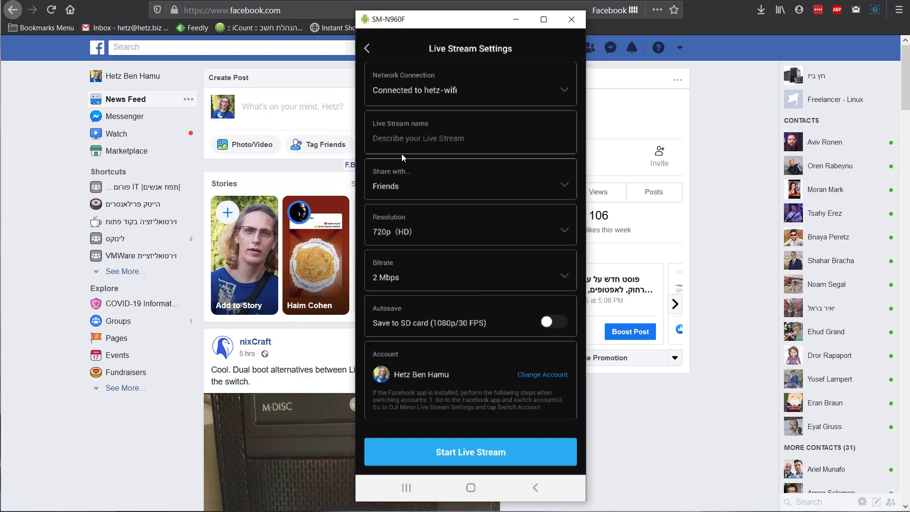
# Enter the stream name 'test 1234', set Share with to Me Only and Bitrate to 4 Mbps, then go live.
pyautogui.click(407, 140)
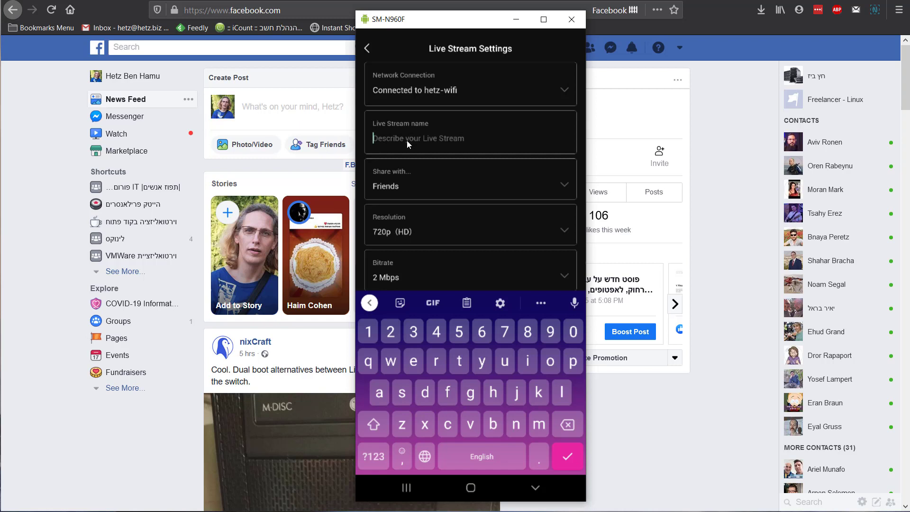
pyautogui.write('test 12')
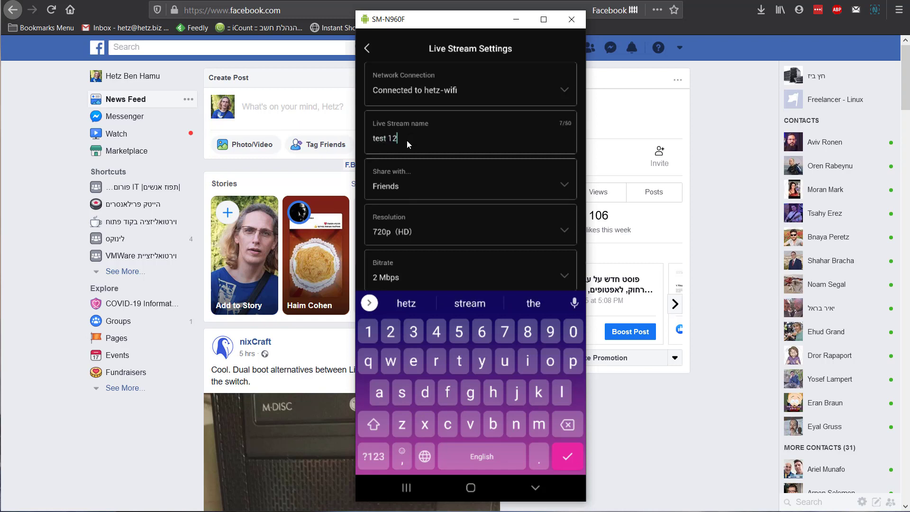
pyautogui.write('34')
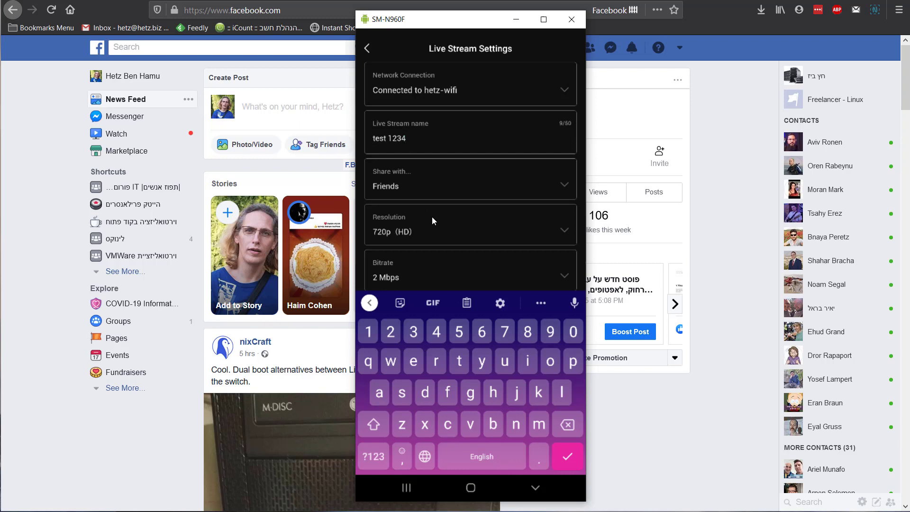
pyautogui.click(428, 183)
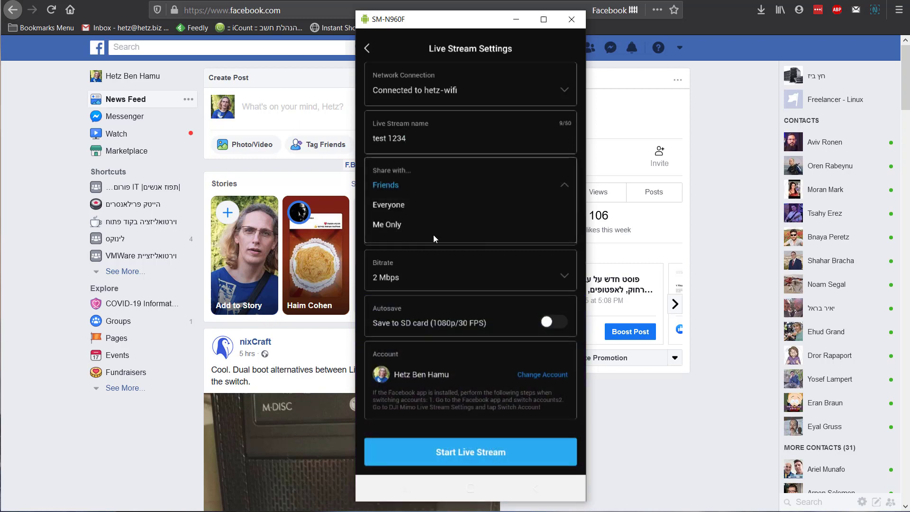
pyautogui.click(436, 225)
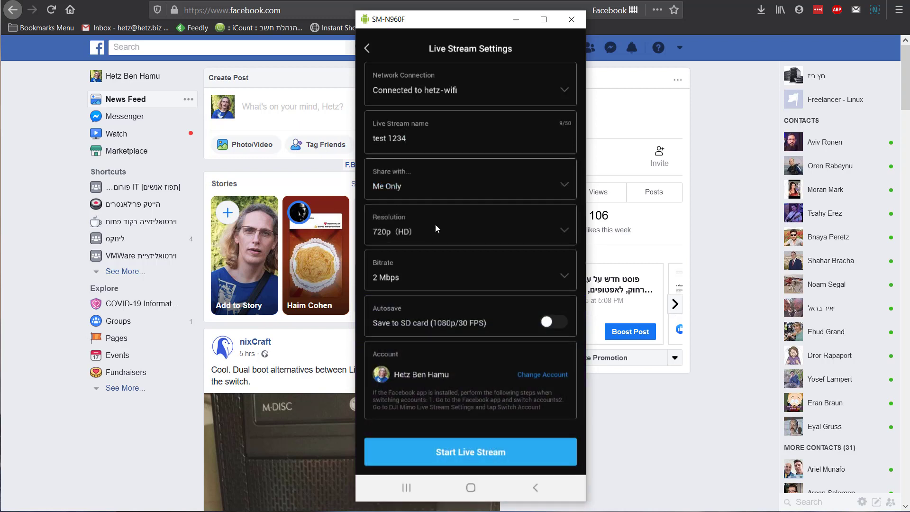
pyautogui.click(430, 281)
pyautogui.click(422, 294)
pyautogui.click(454, 451)
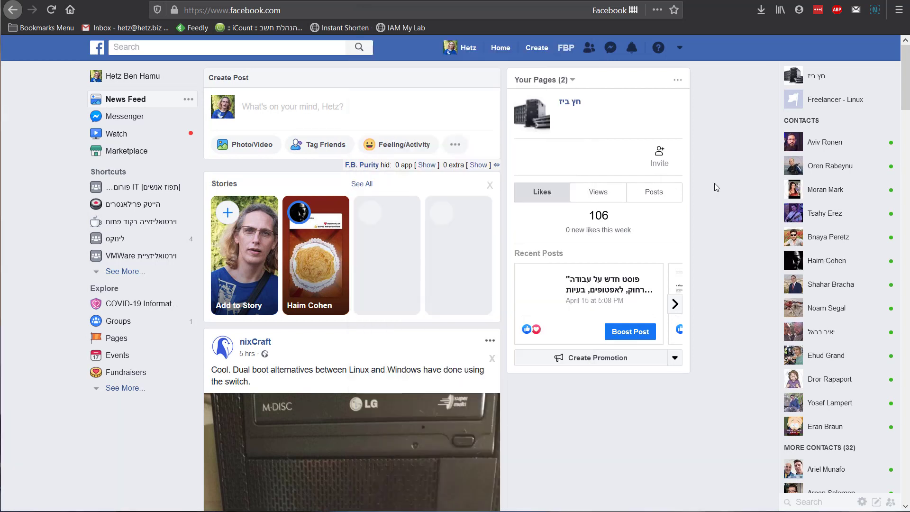
# Open your profile, reload it, scroll to the live 'test 1234' post, mute it, and expand it.
pyautogui.click(114, 80)
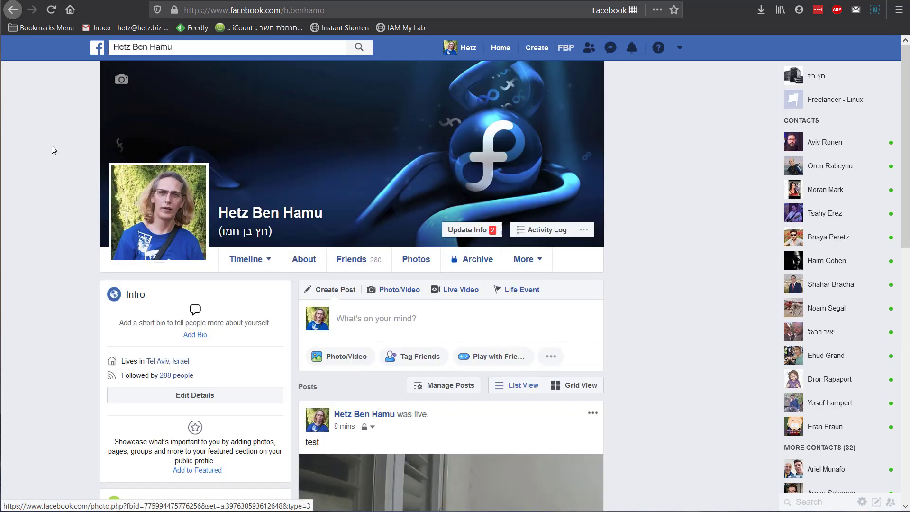
pyautogui.scroll(-5, 86, 169)
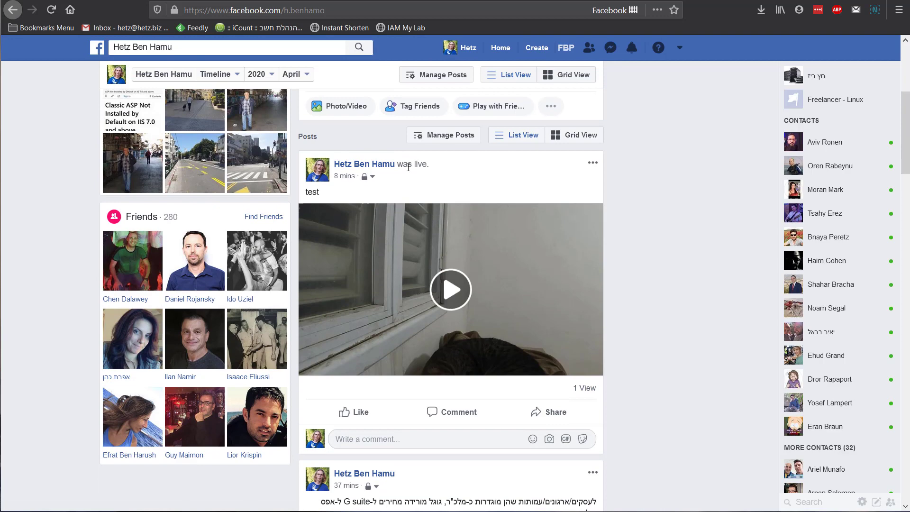
pyautogui.click(51, 10)
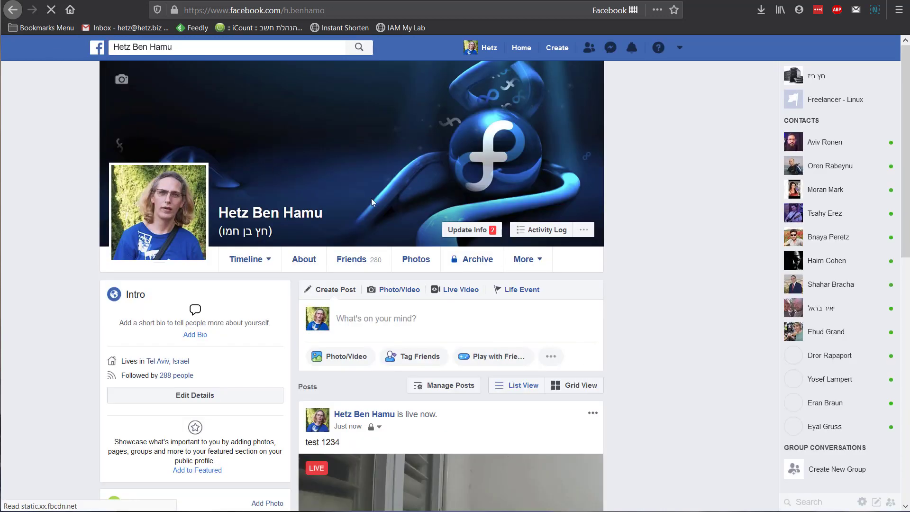
pyautogui.scroll(-5, 527, 239)
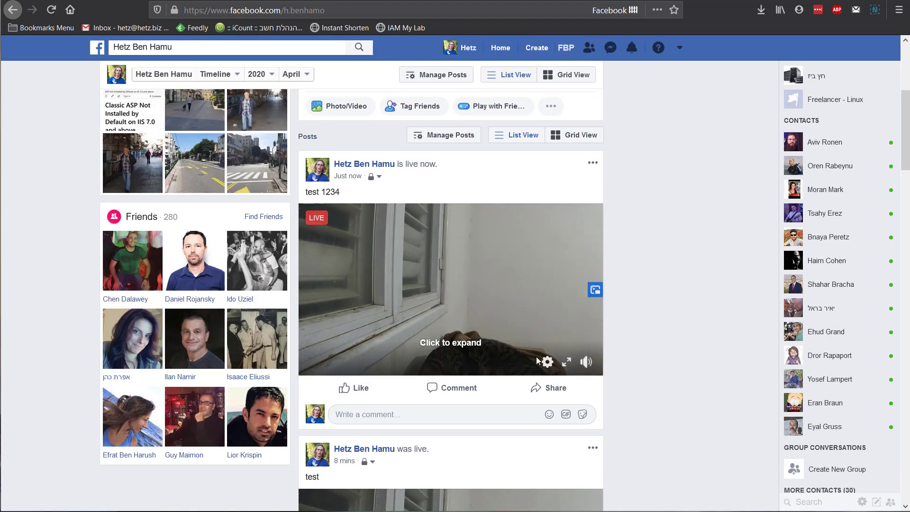
pyautogui.click(587, 363)
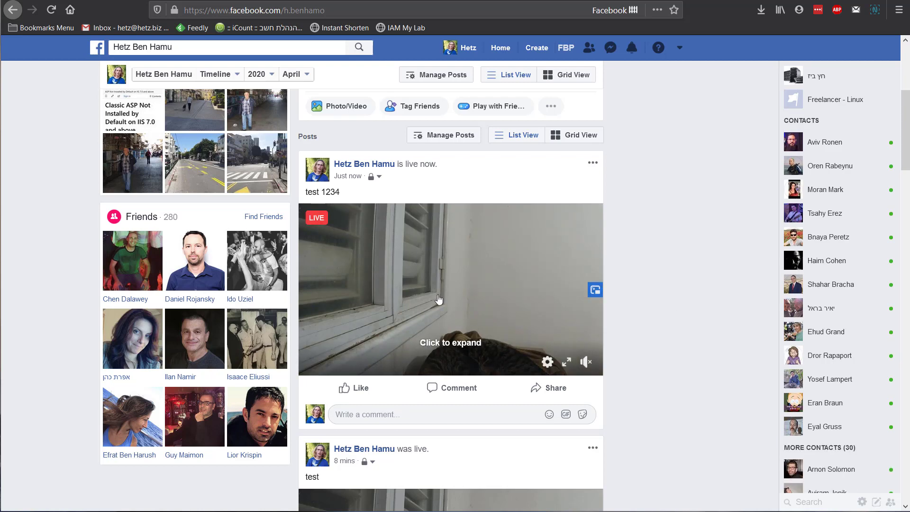
pyautogui.click(439, 313)
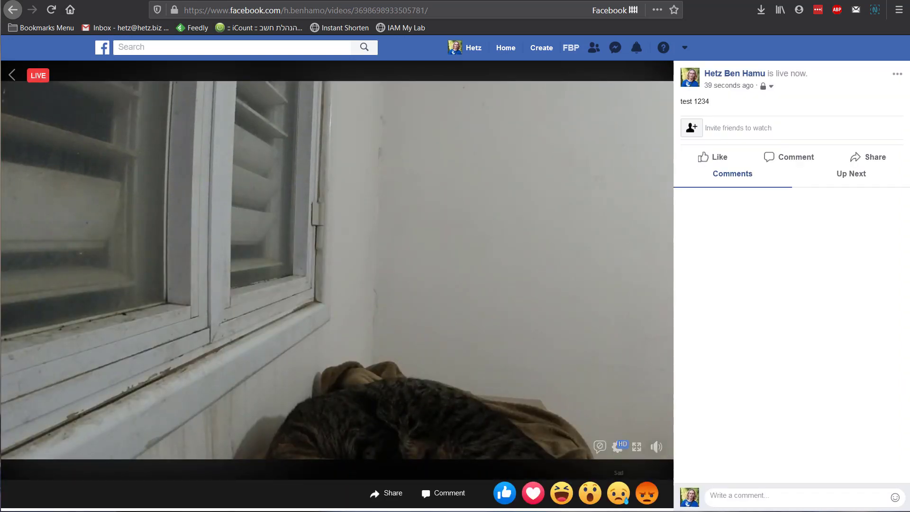
# Go back from the video viewer to the profile timeline showing the live 'test 1234' post.
pyautogui.moveTo(659, 453)
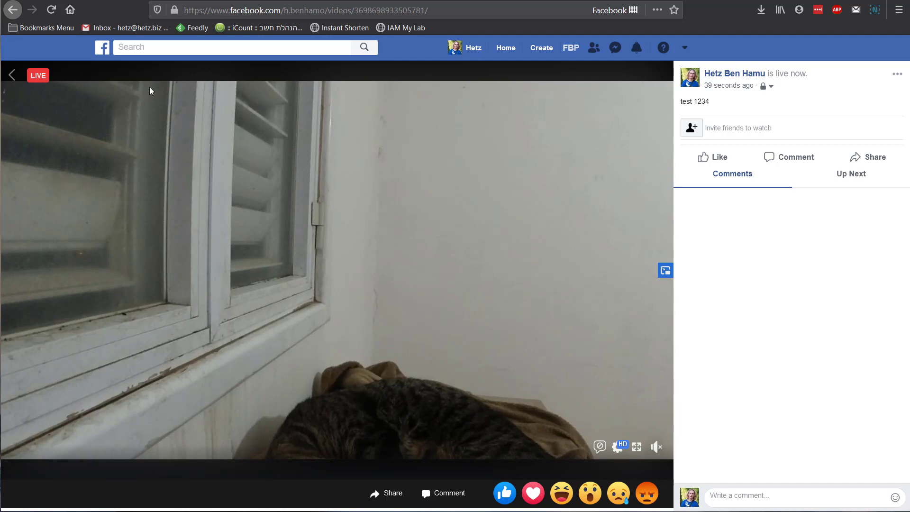
pyautogui.click(11, 75)
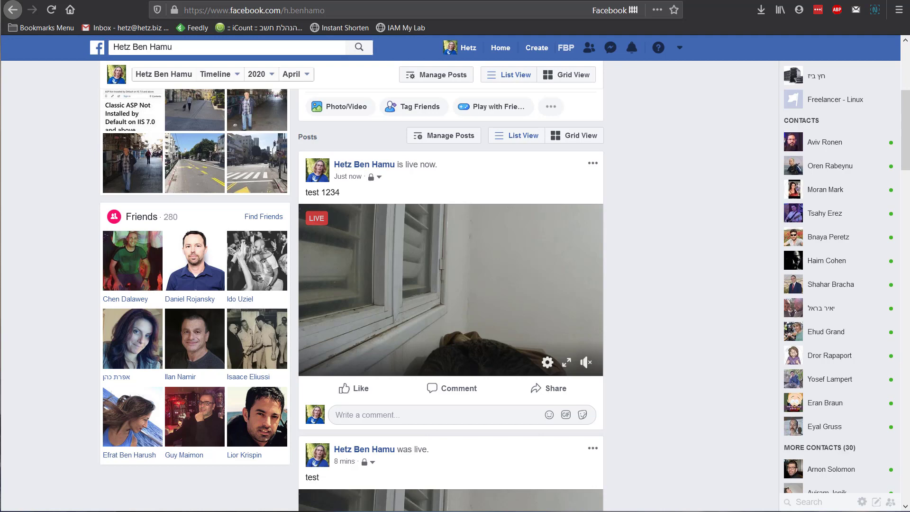
# End the running DJI Mimo live stream and confirm with OK.
pyautogui.hotkey('alt', 'Tab')
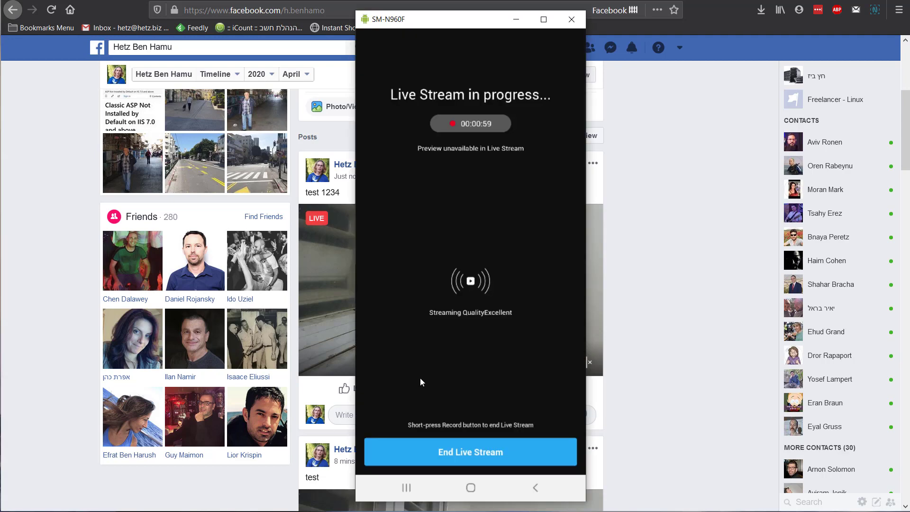
pyautogui.click(462, 446)
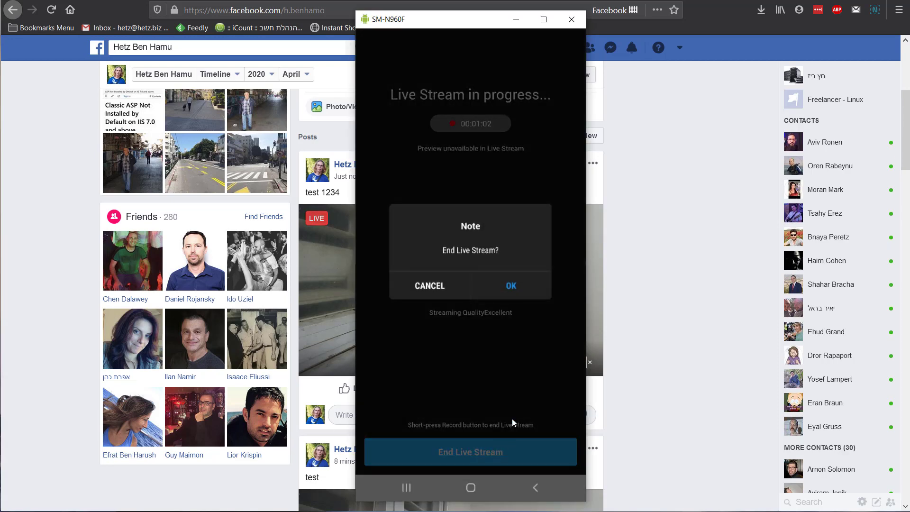
pyautogui.click(522, 292)
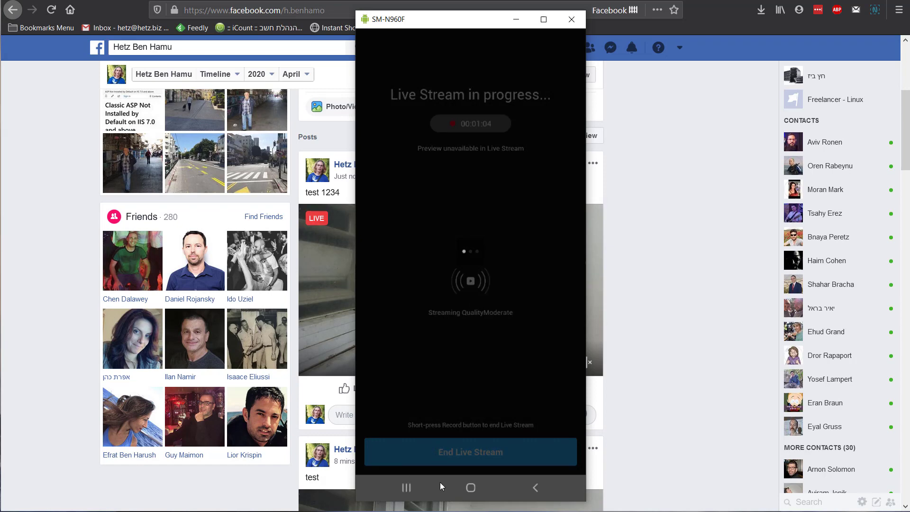
# Return to the phone's home screen and bring up the full app drawer.
pyautogui.click(462, 488)
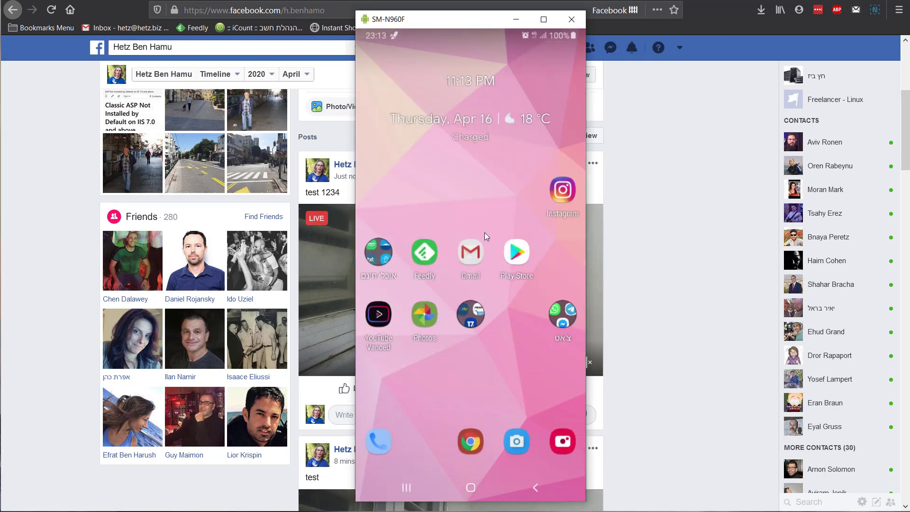
pyautogui.moveTo(460, 383); pyautogui.dragTo(471, 240)
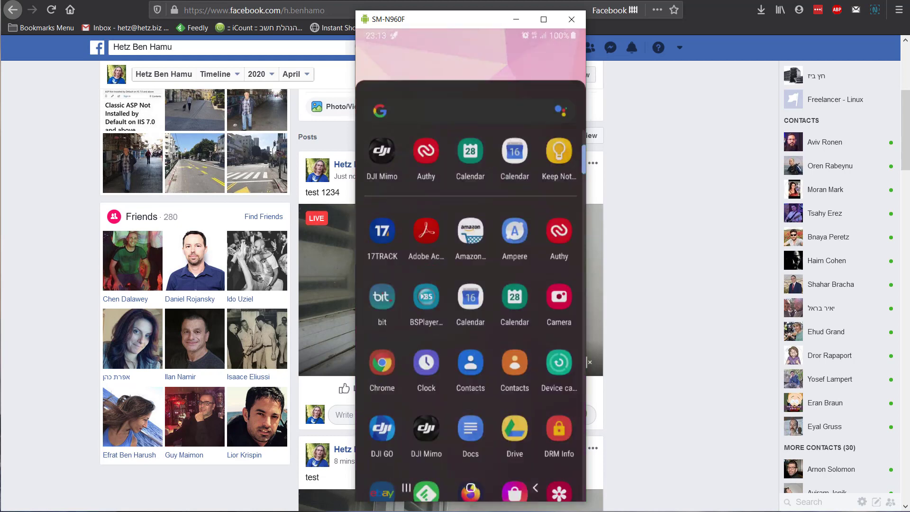
pyautogui.scroll(-5, 483, 225)
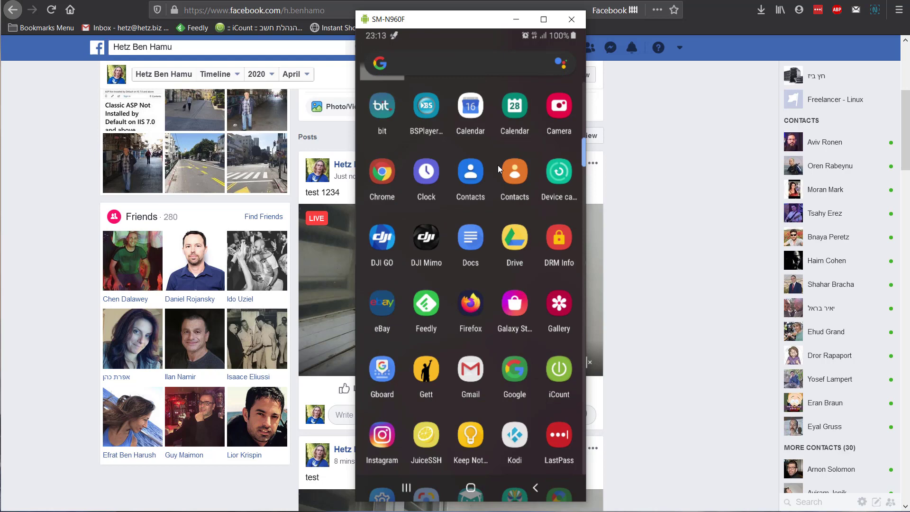
# Open Android Settings from the quick-settings shade and go to the Apps list.
pyautogui.click(471, 489)
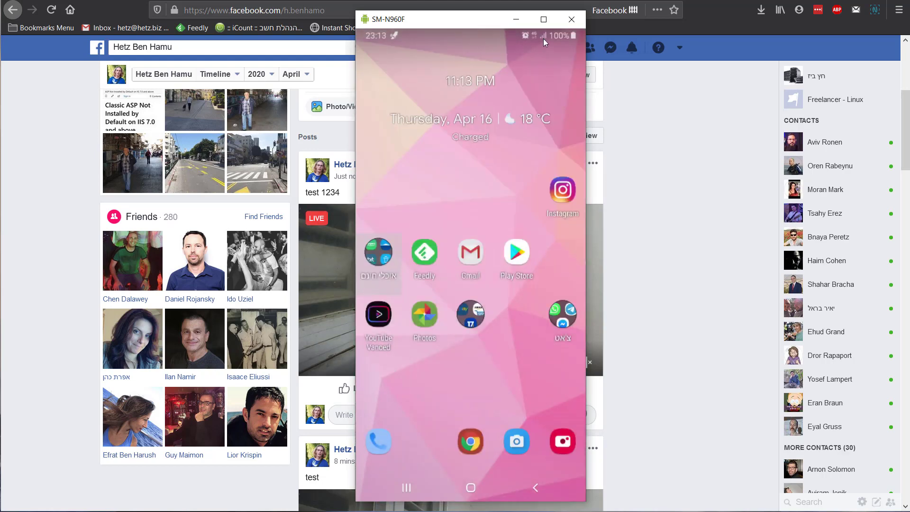
pyautogui.moveTo(536, 86); pyautogui.dragTo(512, 427)
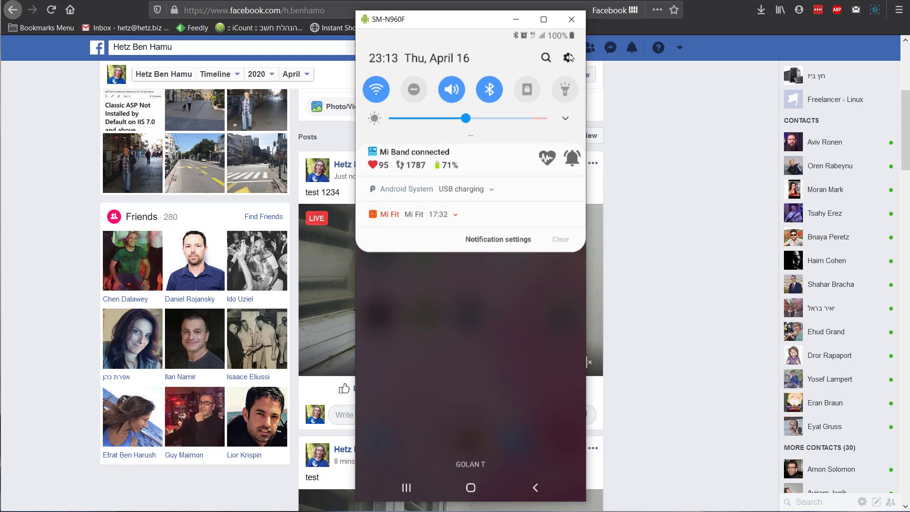
pyautogui.click(569, 58)
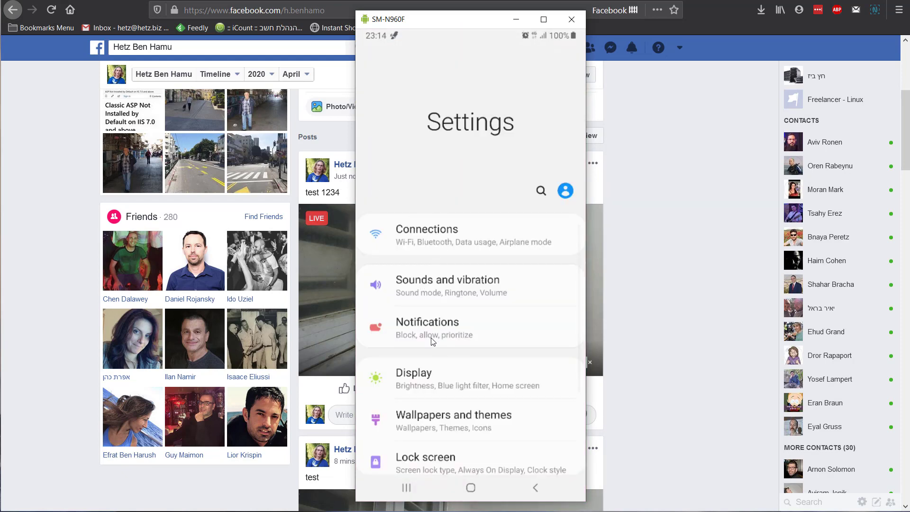
pyautogui.scroll(-3, 432, 339)
pyautogui.scroll(-2, 431, 340)
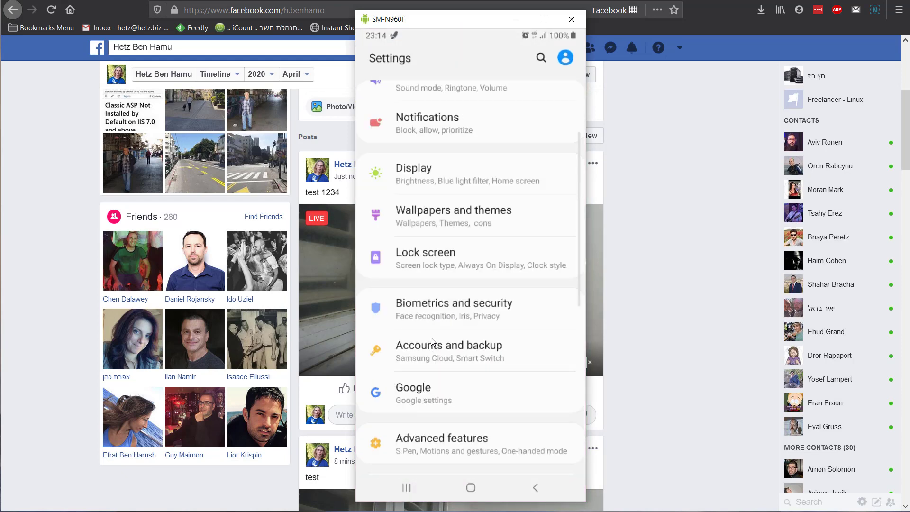
pyautogui.scroll(-3, 432, 339)
pyautogui.click(421, 390)
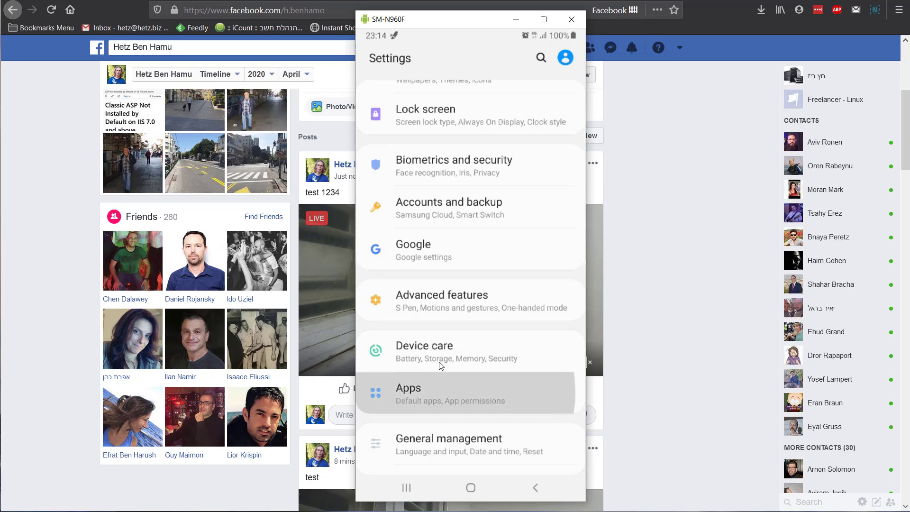
# Find Facebook in the Apps list, enable it, then return home.
pyautogui.scroll(-6, 469, 242)
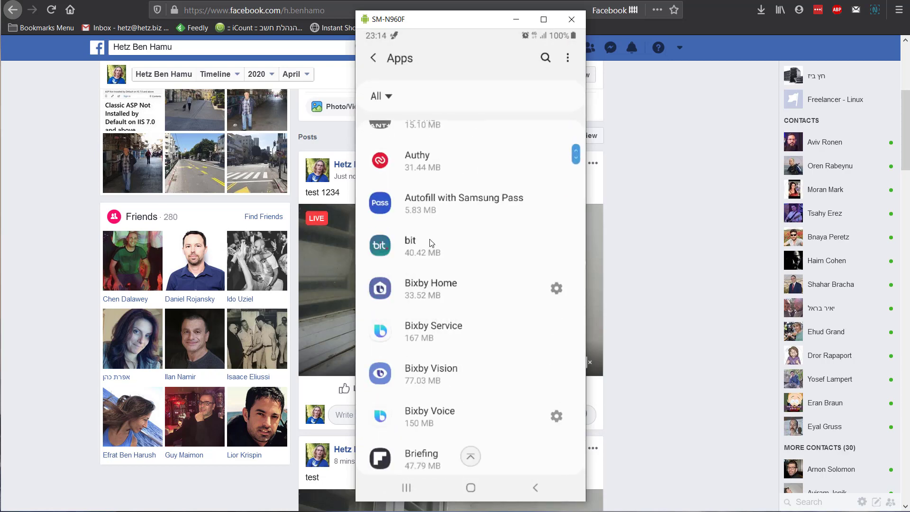
pyautogui.scroll(-5, 432, 242)
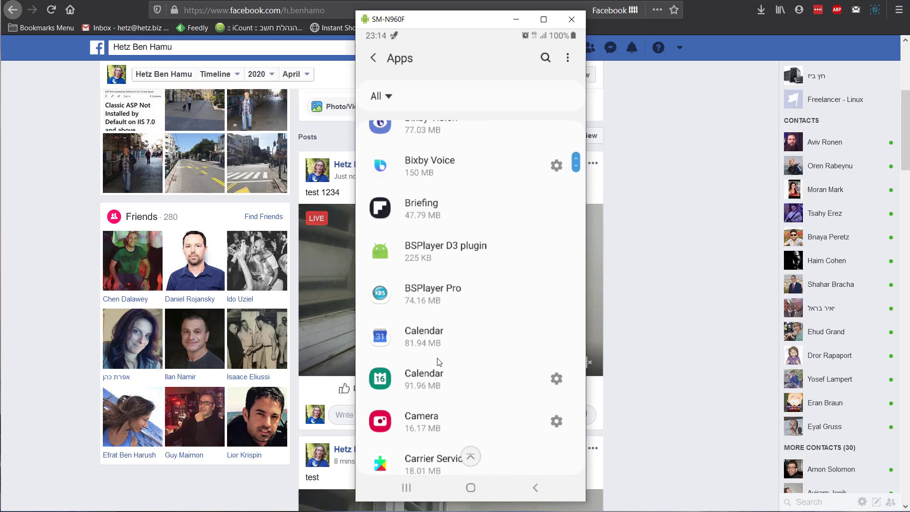
pyautogui.scroll(-8, 439, 360)
pyautogui.scroll(-10, 439, 362)
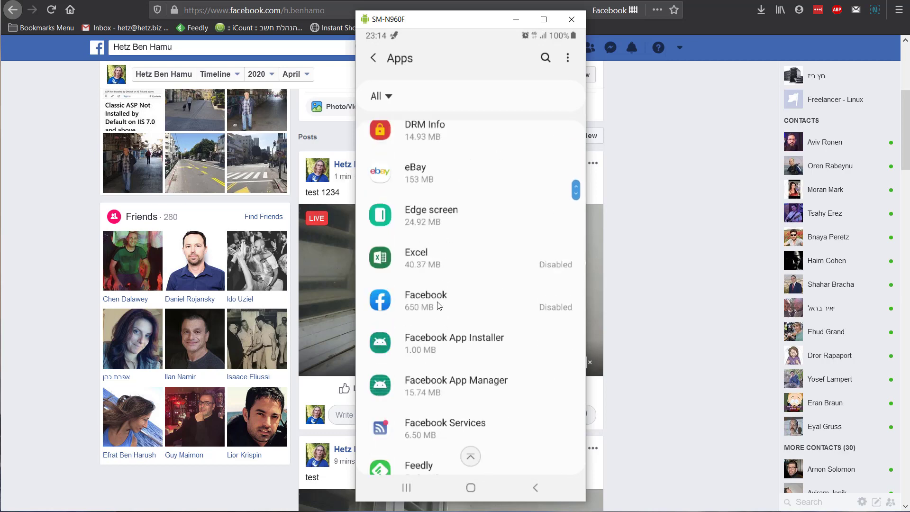
pyautogui.click(437, 302)
pyautogui.click(430, 199)
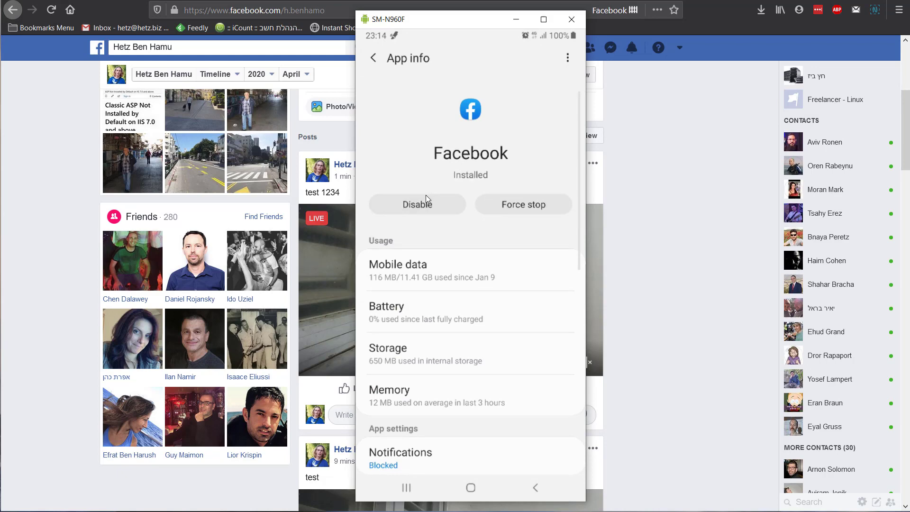
pyautogui.click(469, 493)
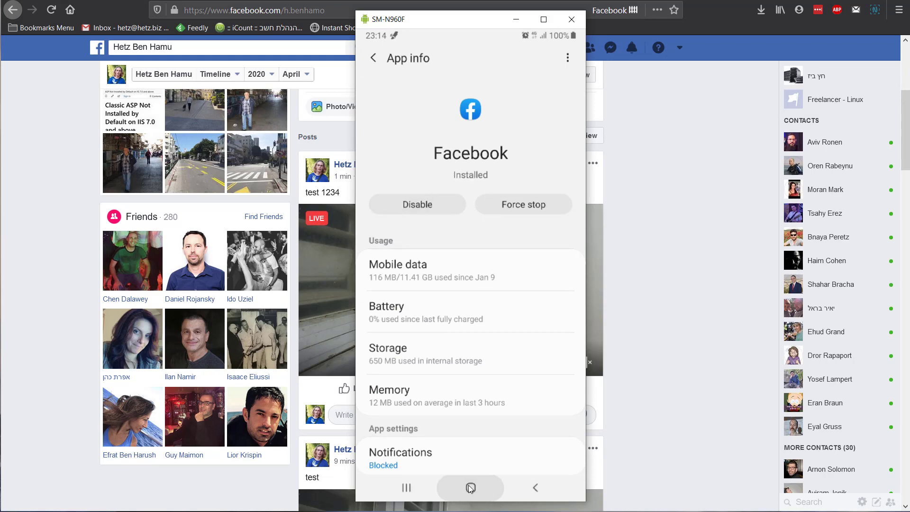
# Launch Facebook from the app drawer, confirm its News Feed loads, then return home.
pyautogui.moveTo(450, 382); pyautogui.dragTo(457, 290)
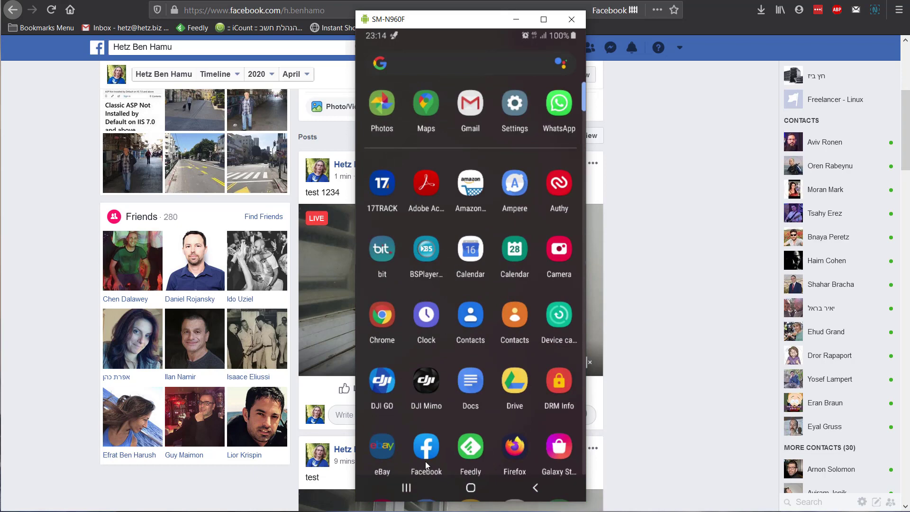
pyautogui.click(426, 464)
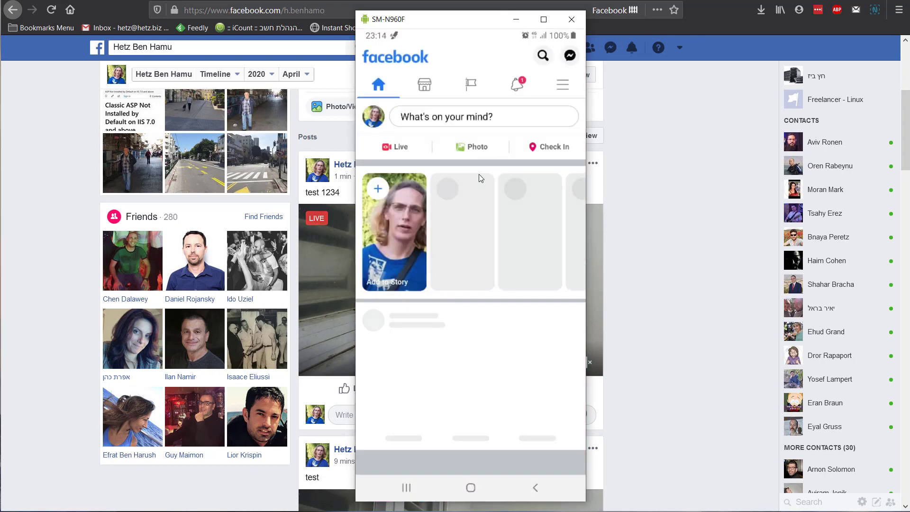
pyautogui.click(471, 489)
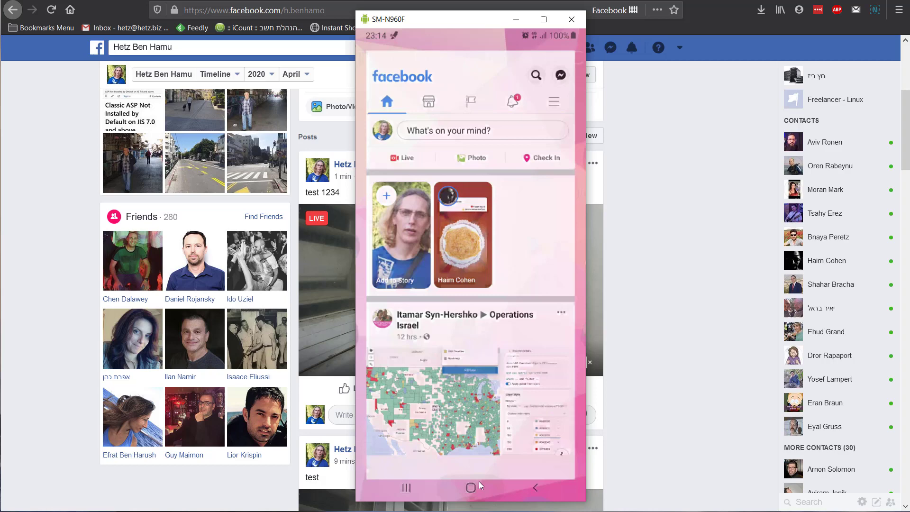